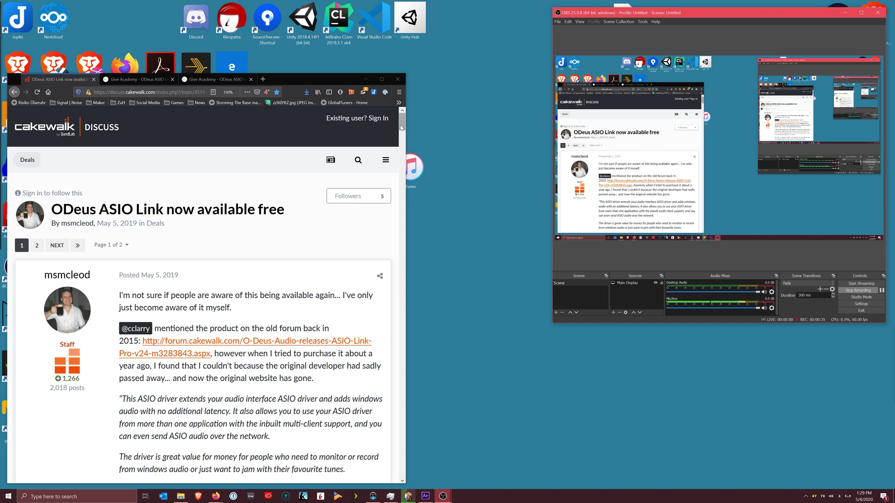
- Scroll the page and switch to the Give Academy ASIO Link Pro post
left_click_drag(402, 127, 404, 124)
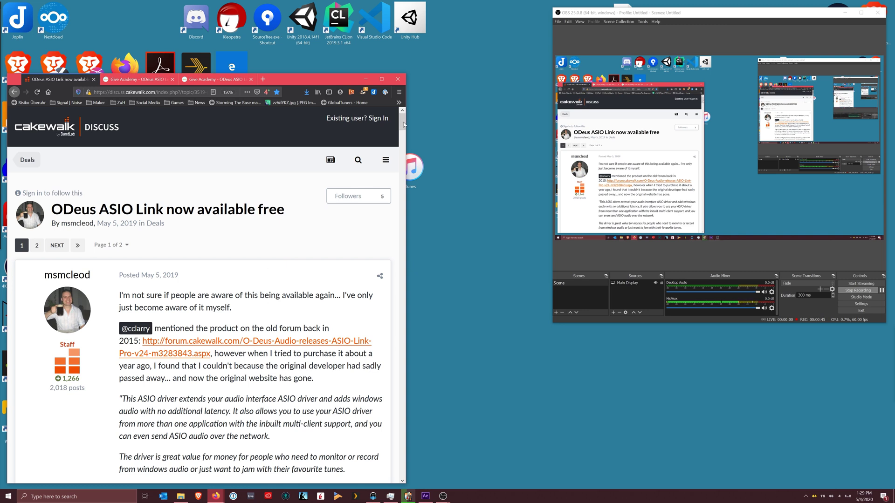
left_click_drag(404, 124, 404, 120)
left_click_drag(403, 125, 327, 121)
left_click(136, 80)
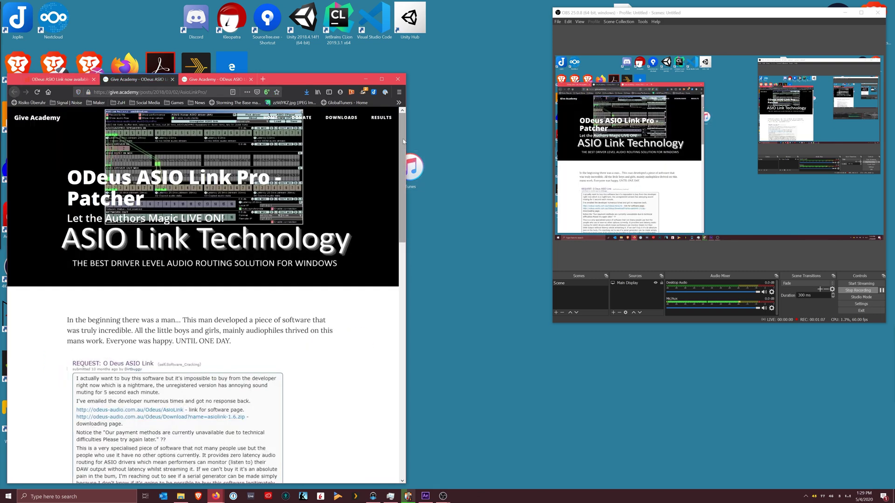
- Open the Give Academy downloads page and highlight the x86/x64 Combined GUI patcher entry
mouse_move(404, 142)
left_mouse_down()
mouse_move(405, 381)
mouse_move(404, 142)
left_mouse_up()
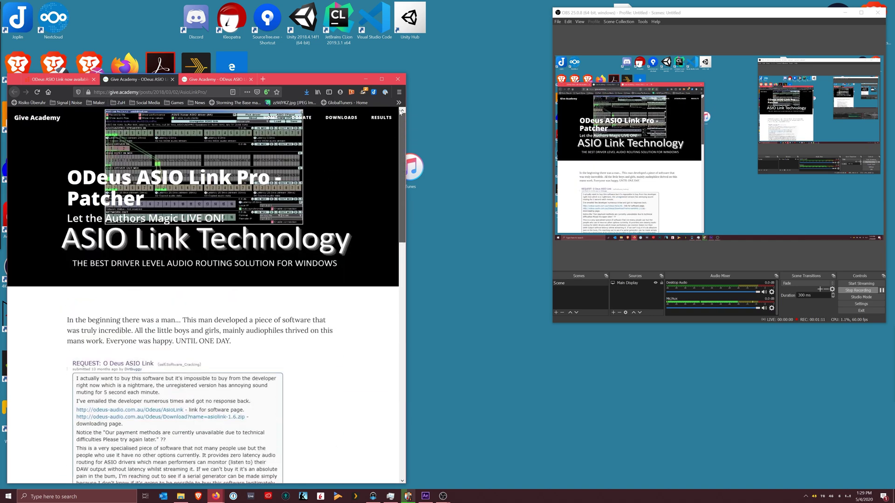
left_click(191, 80)
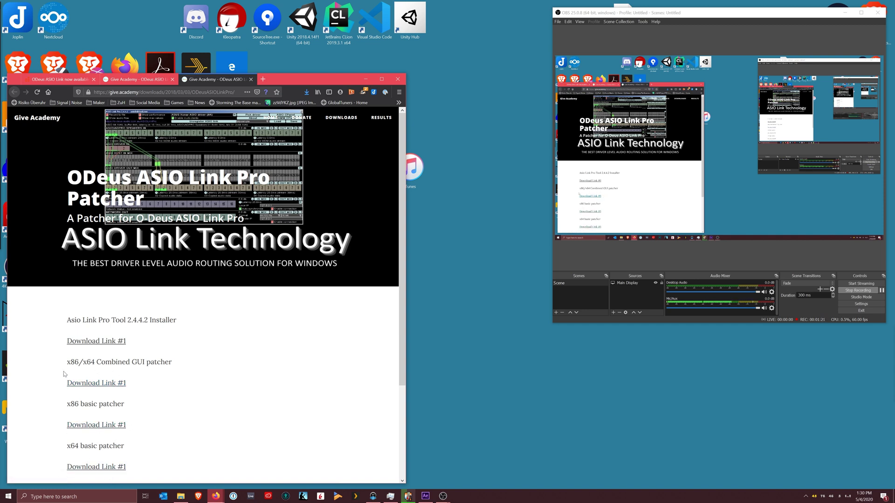
left_click_drag(66, 362, 150, 362)
- Minimize the browser, open ASIO Link Pro Tool from the tray, and move its window higher
left_click(366, 79)
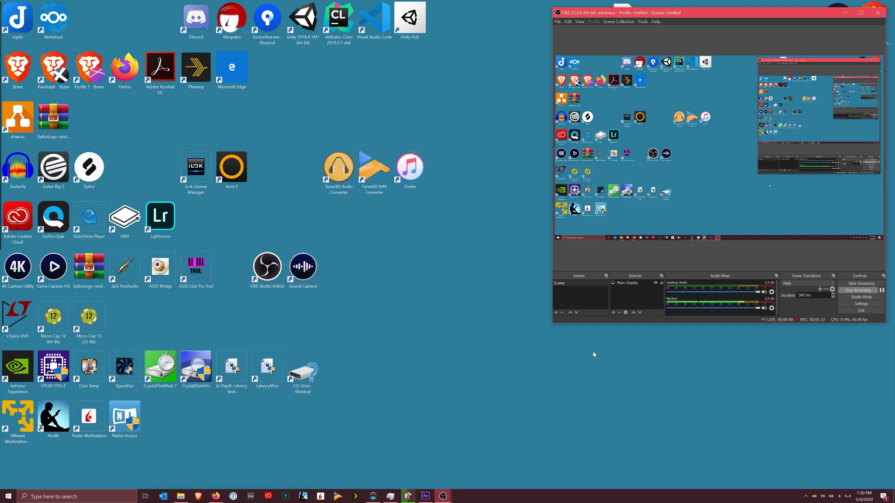
left_click(805, 497)
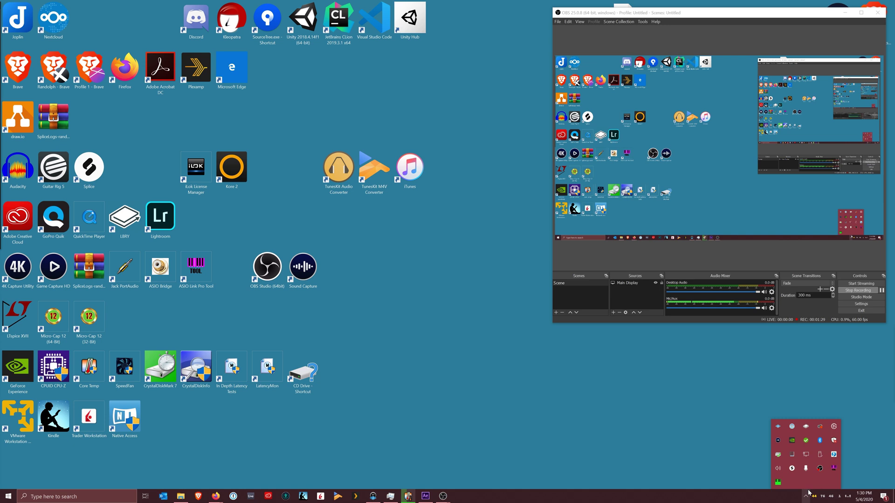
left_click(834, 468)
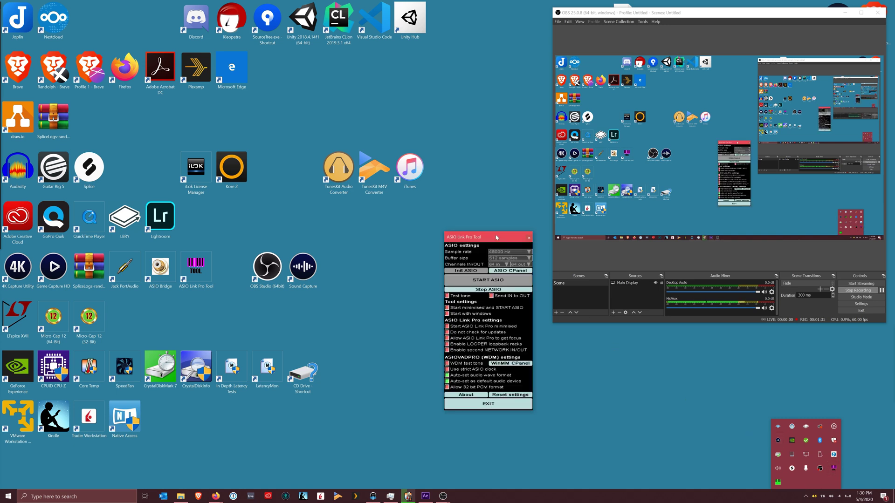
left_click_drag(497, 238, 498, 169)
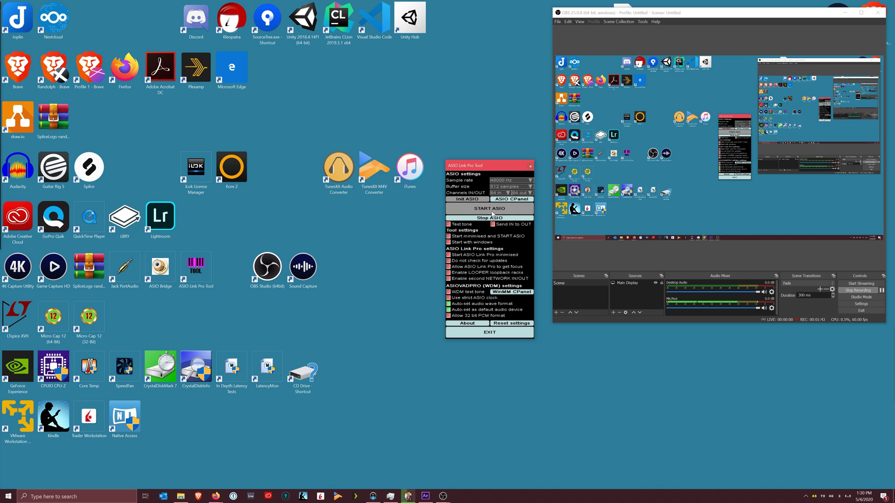
left_click(805, 496)
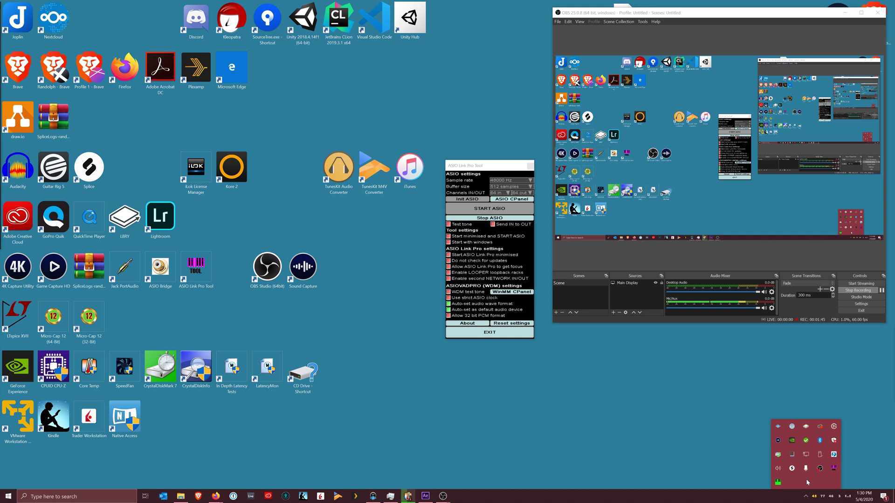
- Open the ASIO Link Pro mixer matrix and place the Tool window below it
left_click(777, 482)
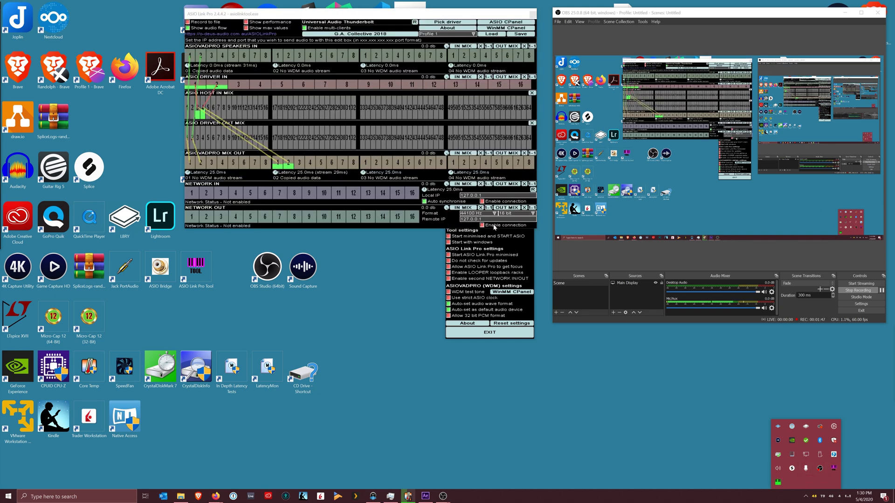
left_click(477, 330)
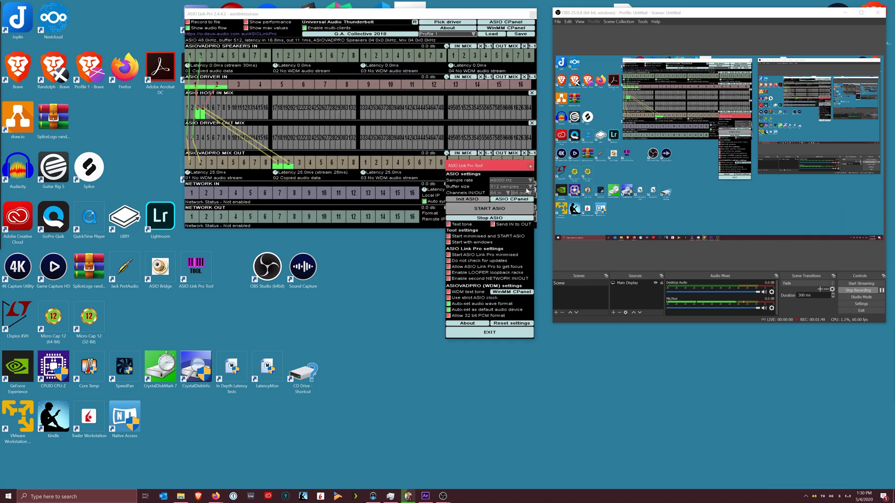
left_click_drag(502, 171, 509, 243)
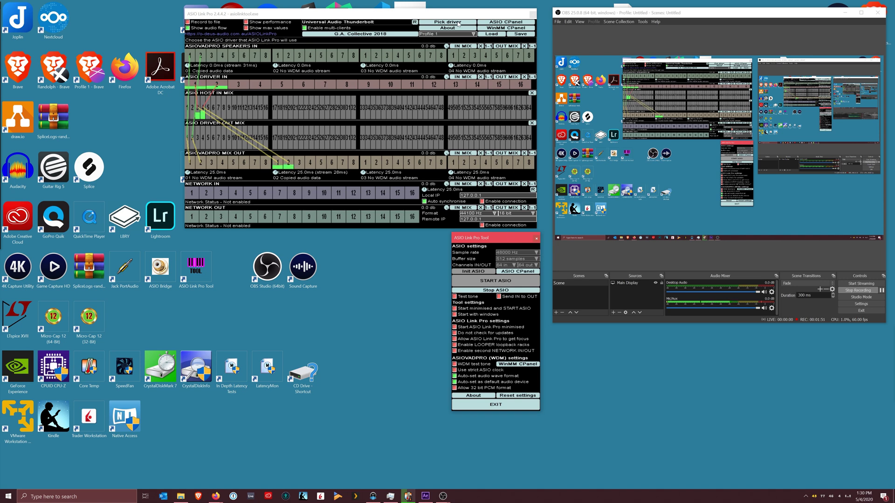
left_click_drag(459, 16, 465, 18)
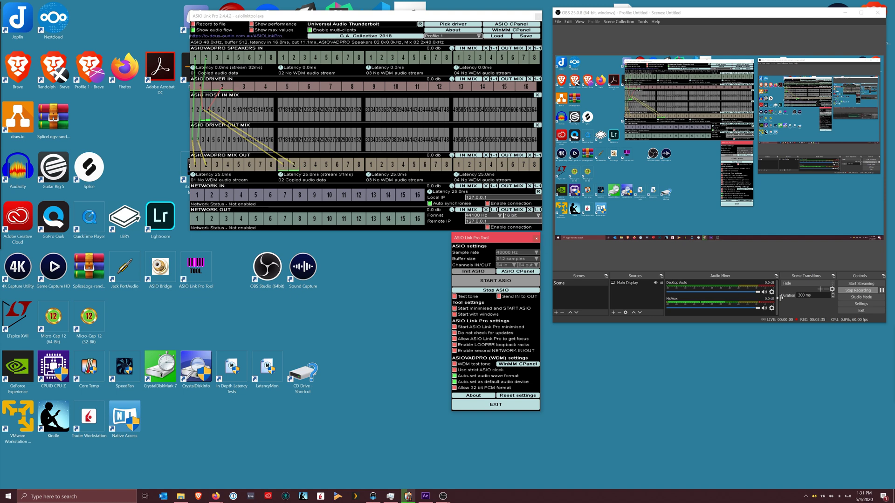
left_click(807, 313)
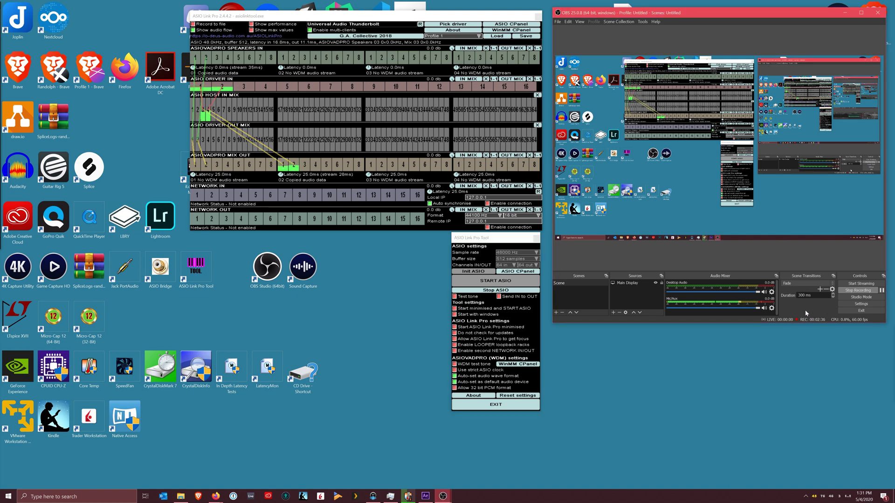
left_click(772, 308)
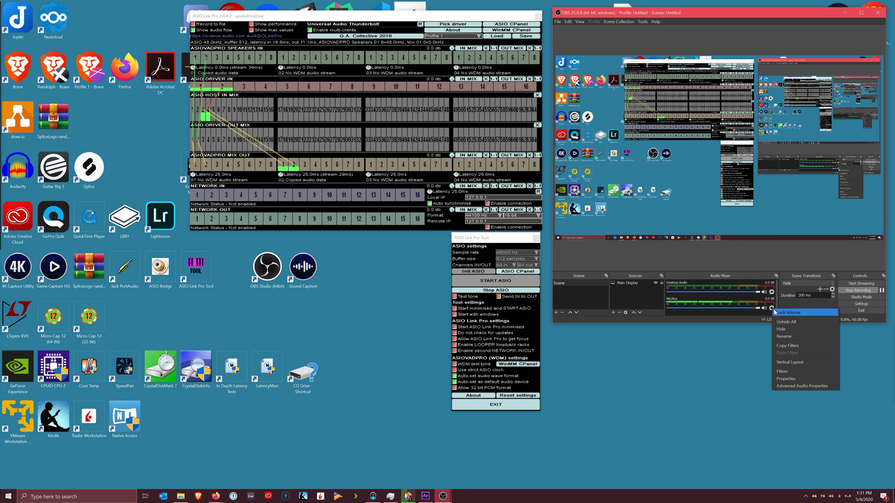
left_click(797, 381)
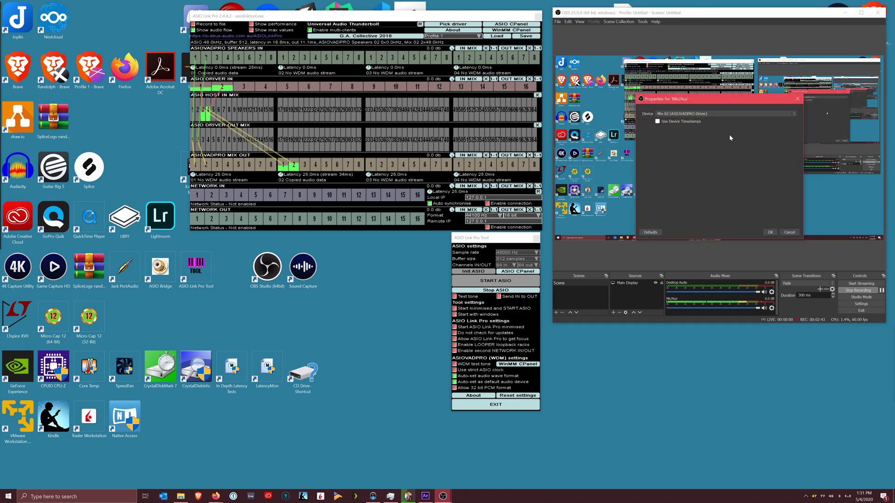
left_click(694, 115)
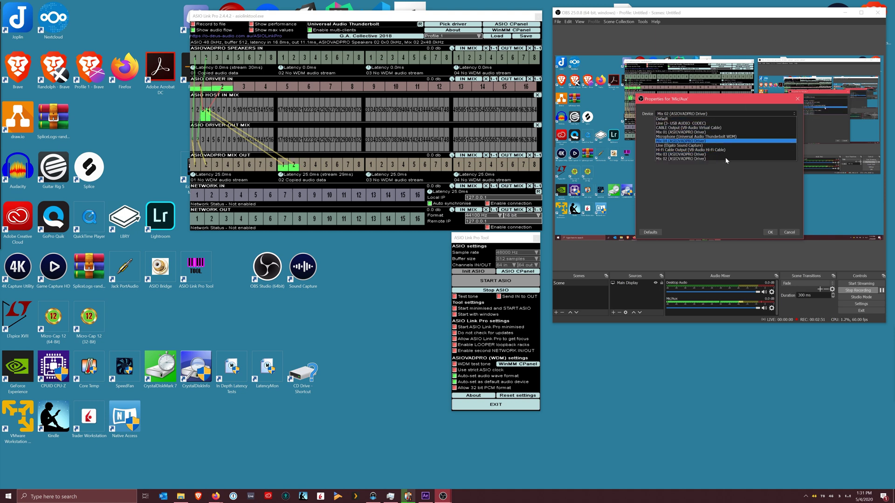
left_click(789, 233)
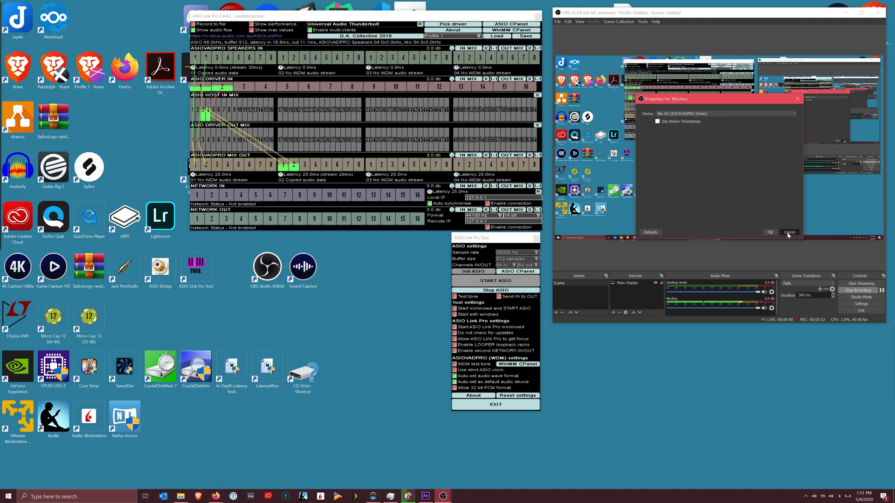
left_click(789, 232)
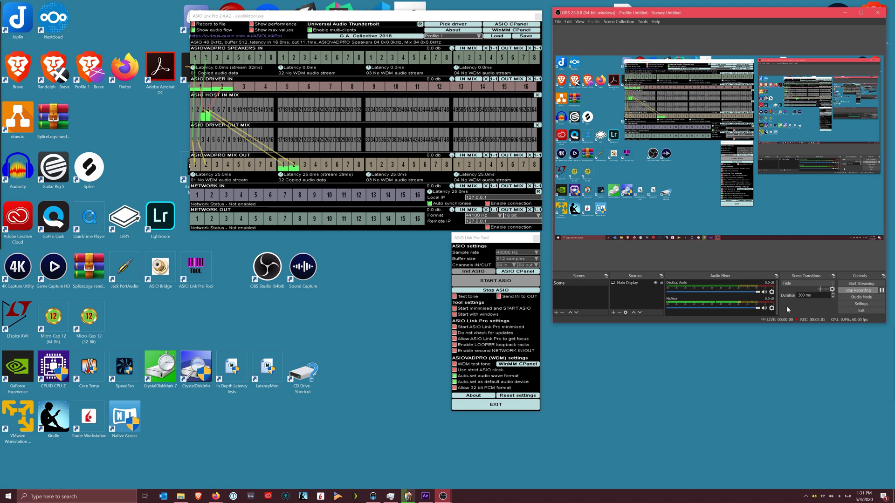
left_click(772, 292)
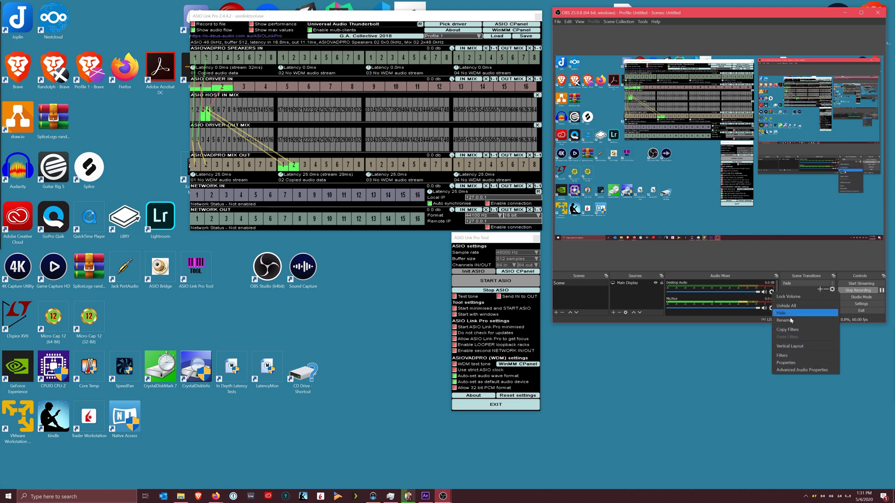
left_click(798, 364)
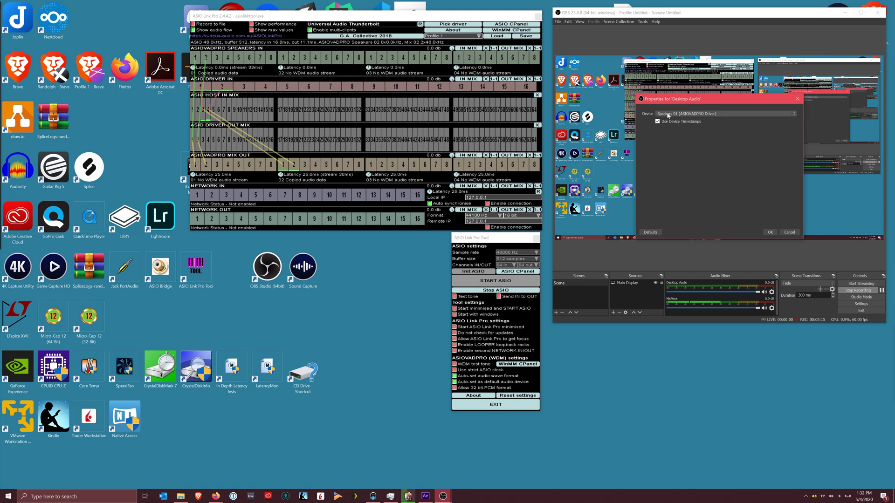
left_click(725, 114)
left_click(725, 140)
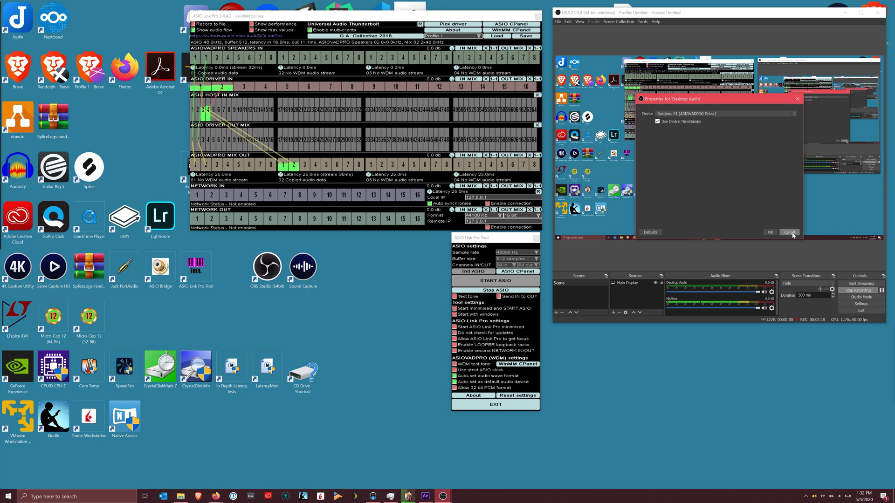
left_click(769, 233)
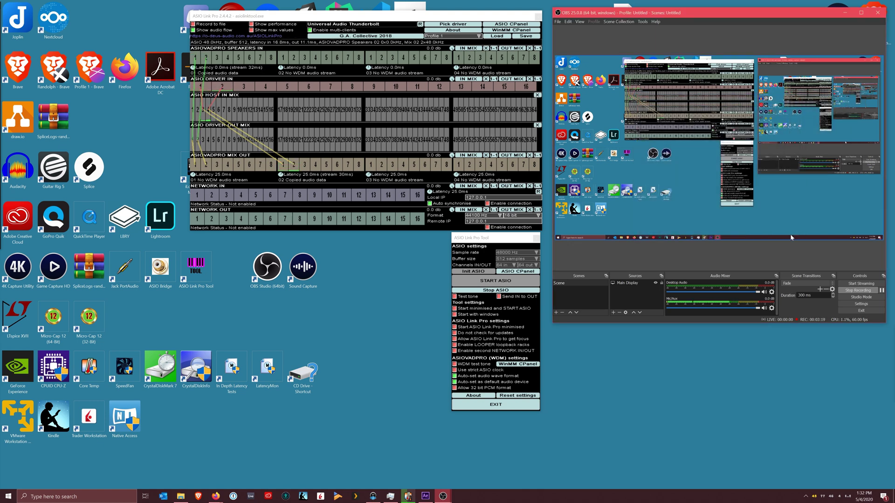
- Uncheck the WDM test tone in the ASIO Link Pro Tool window
left_click(455, 365)
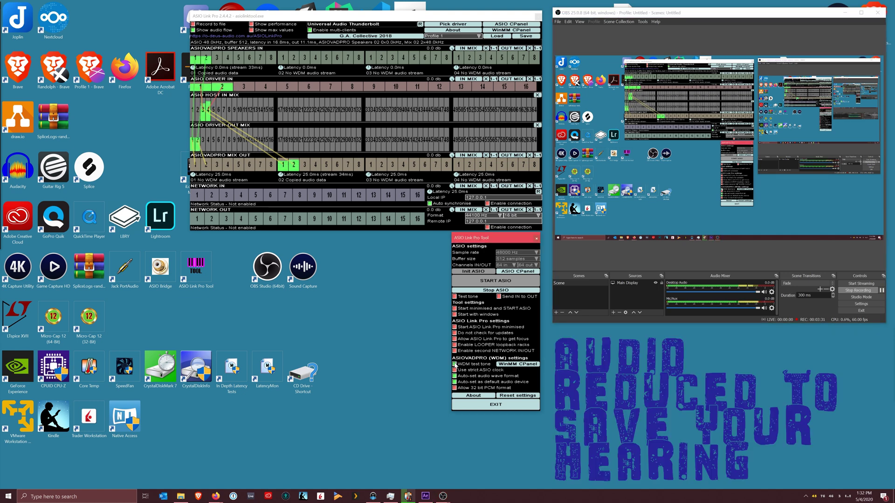
left_click(455, 365)
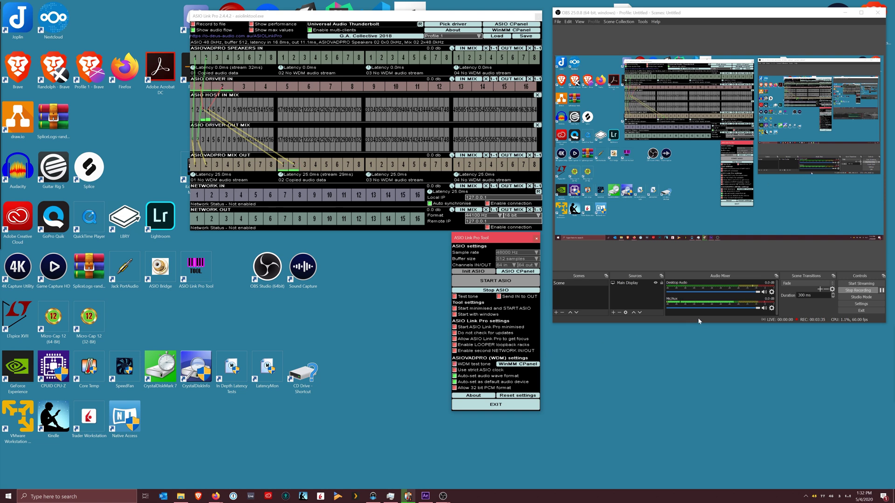
left_click(772, 308)
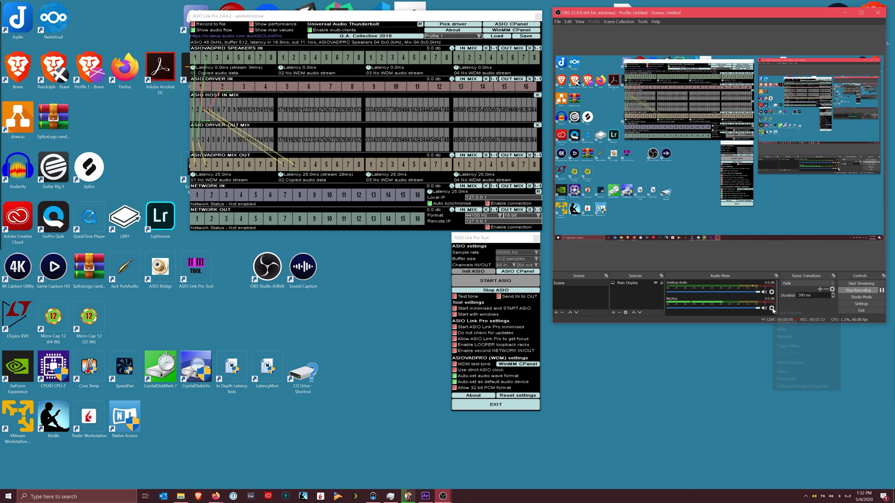
left_click(793, 393)
left_click(772, 309)
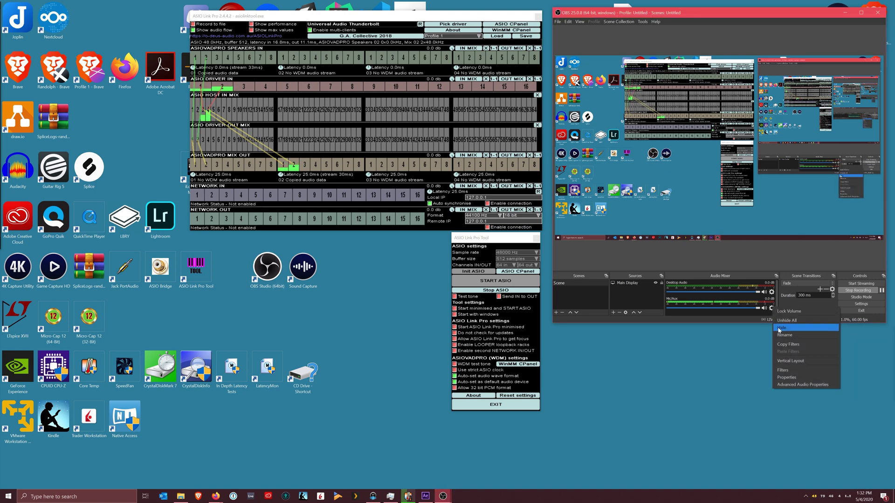
left_click(795, 382)
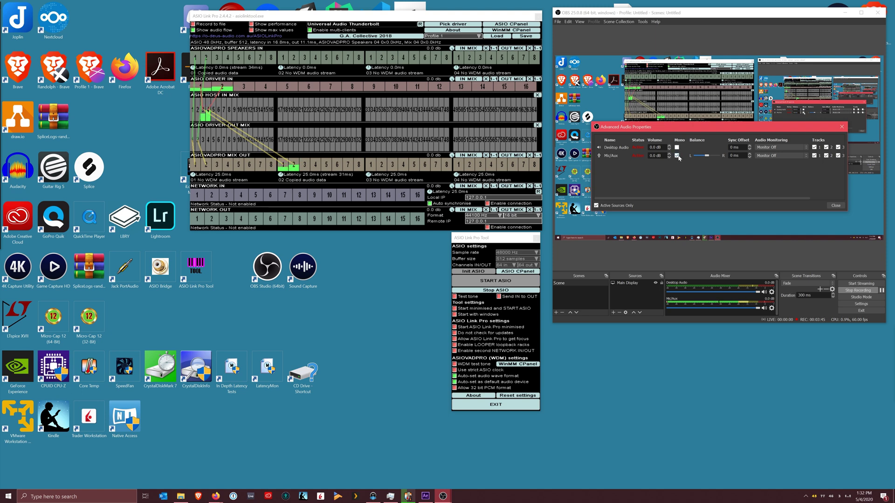
left_click(842, 126)
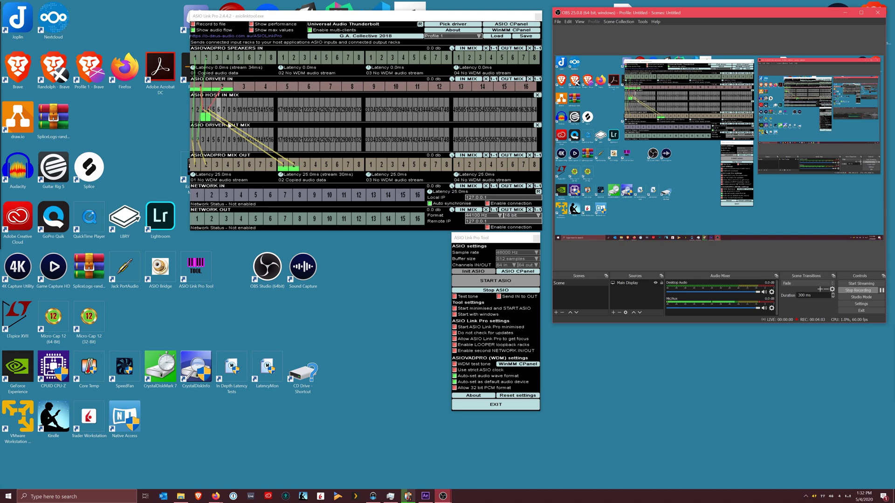
- Route driver input channel 6 to ASIO HOST IN MIX and save the routing as Profile 1.OAS
left_click_drag(308, 87, 316, 112)
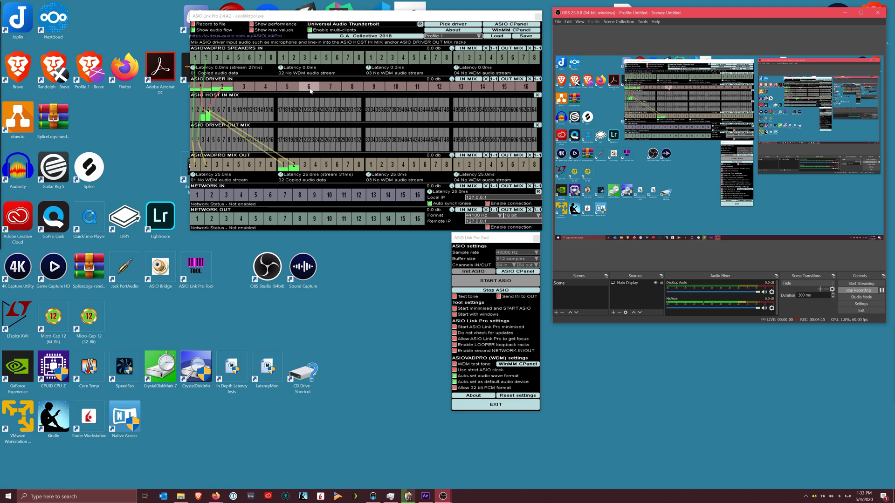
left_click(526, 36)
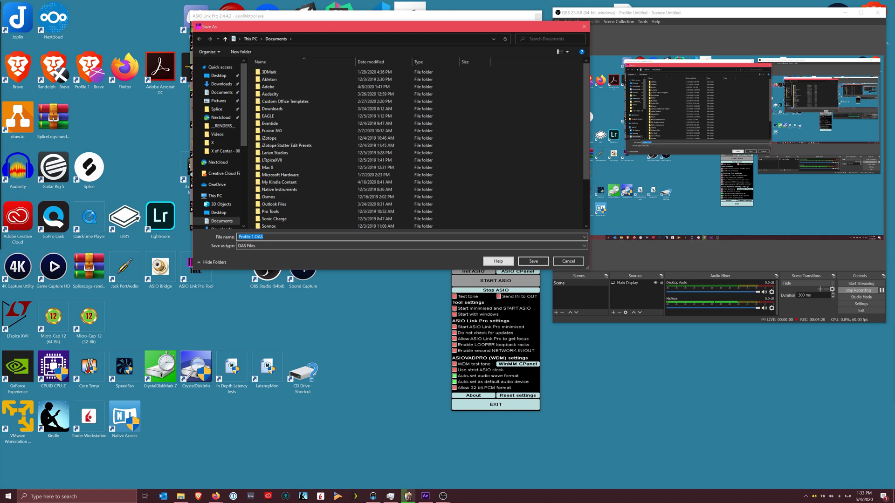
left_click(525, 259)
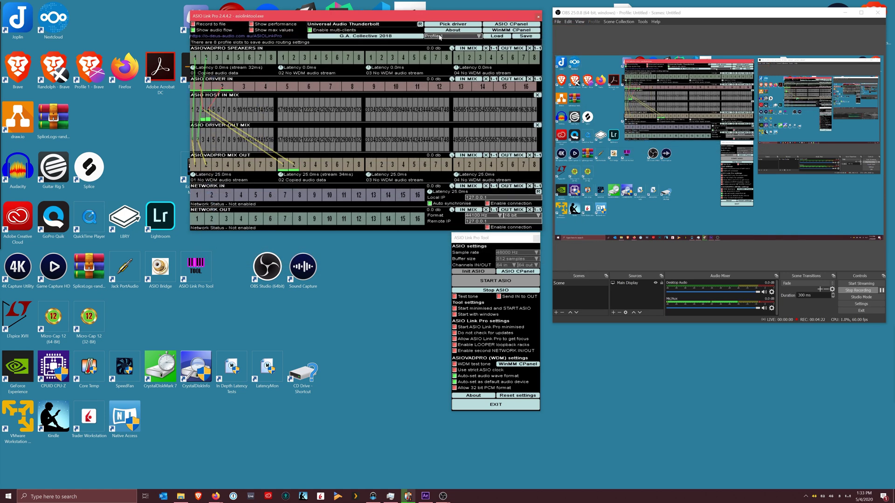
left_click(478, 37)
left_click(340, 28)
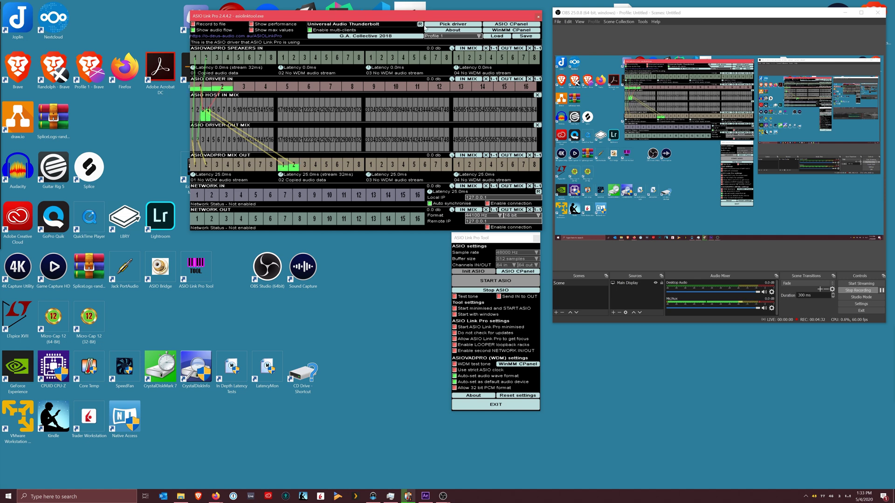
left_click(444, 24)
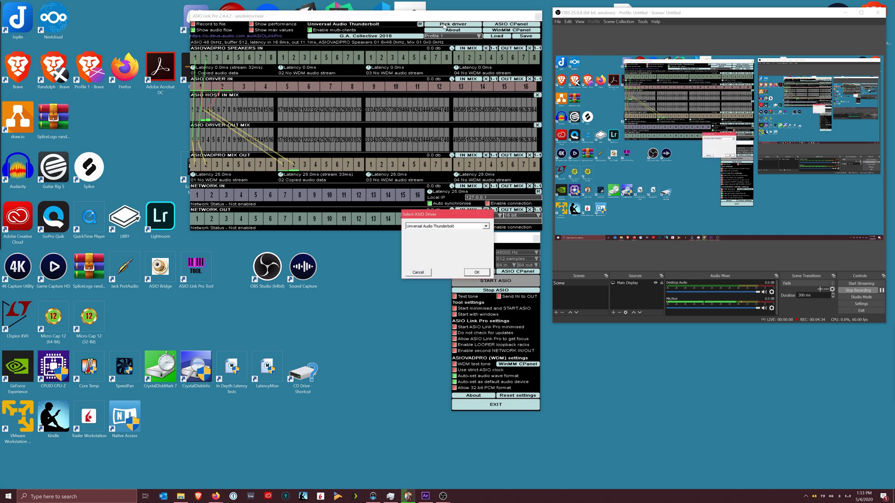
left_click(454, 228)
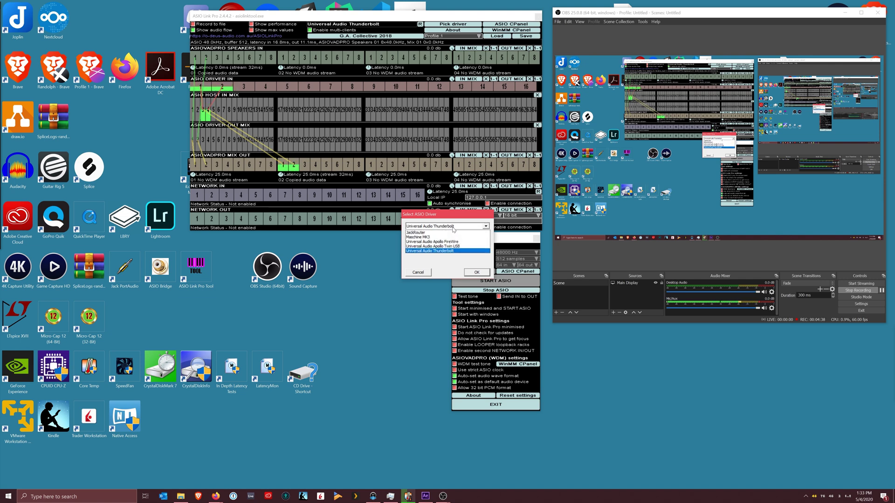
left_click(453, 228)
left_click(452, 228)
left_click(456, 228)
left_click(421, 273)
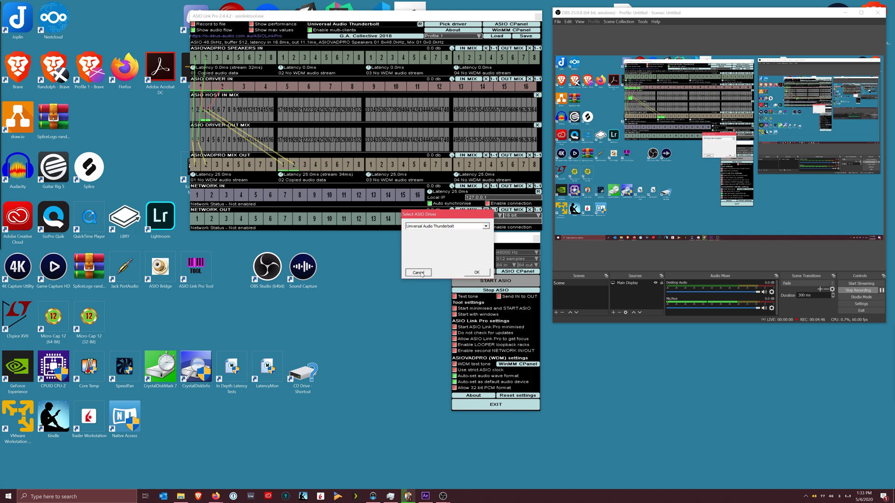
left_click(419, 273)
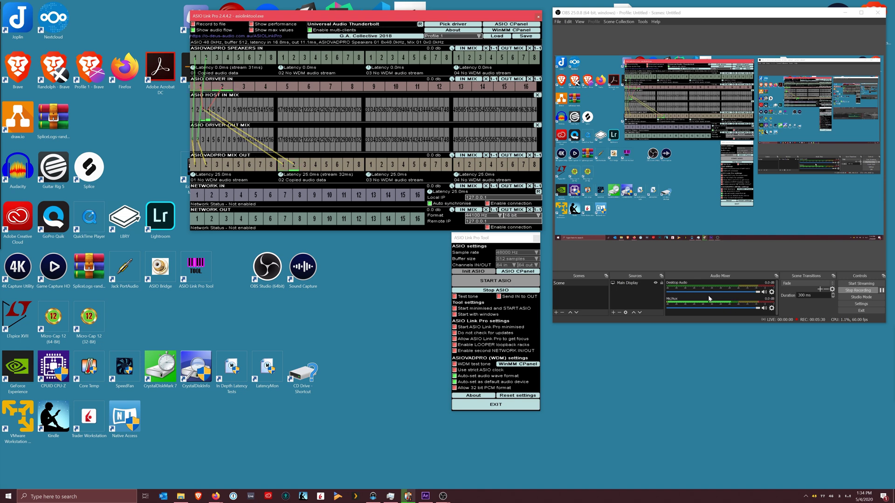
- Bring the OBS Studio window to the front
left_click(763, 321)
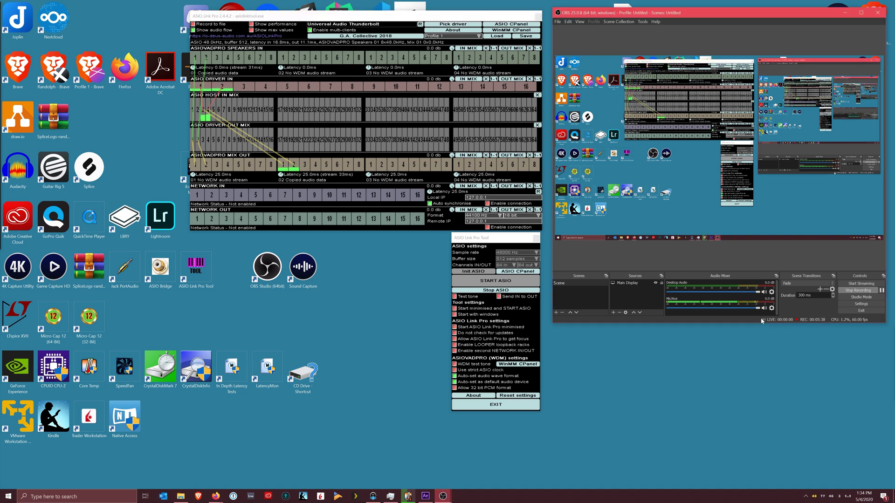